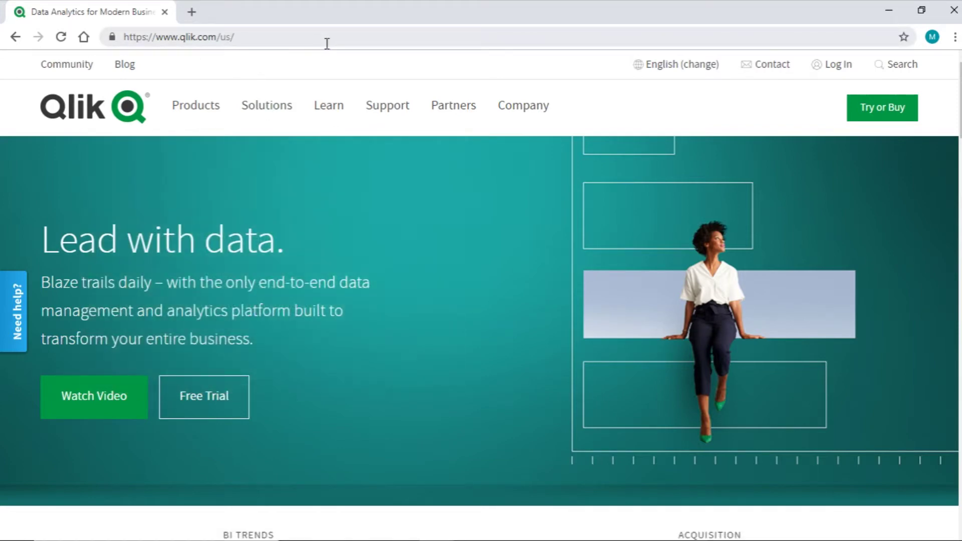
Point at Qlik Sense & Qlik Sense Cloud in the qlik.com Products menu
mouse_move(197, 106)
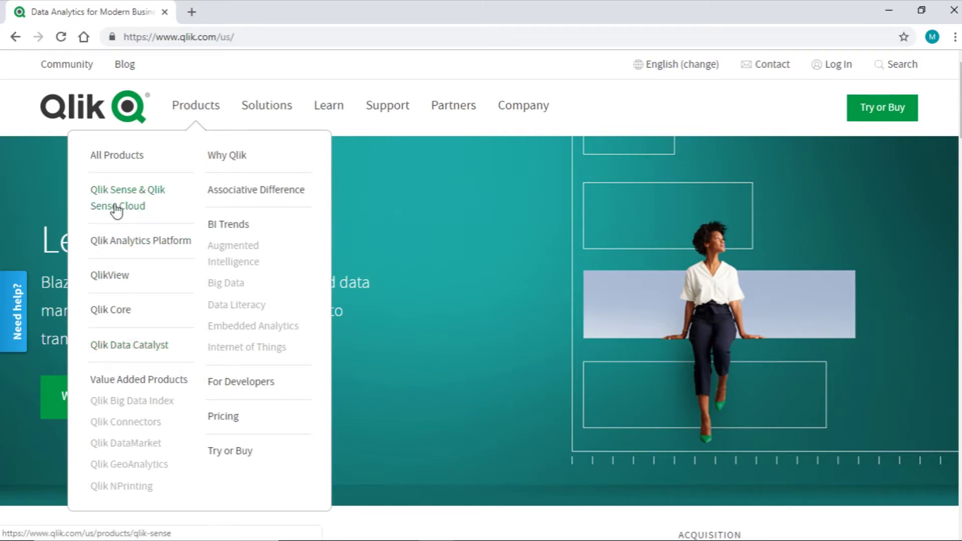
Go from the Qlik Sense product page to the Try it Free page's Cloud and Desktop offers
click(116, 210)
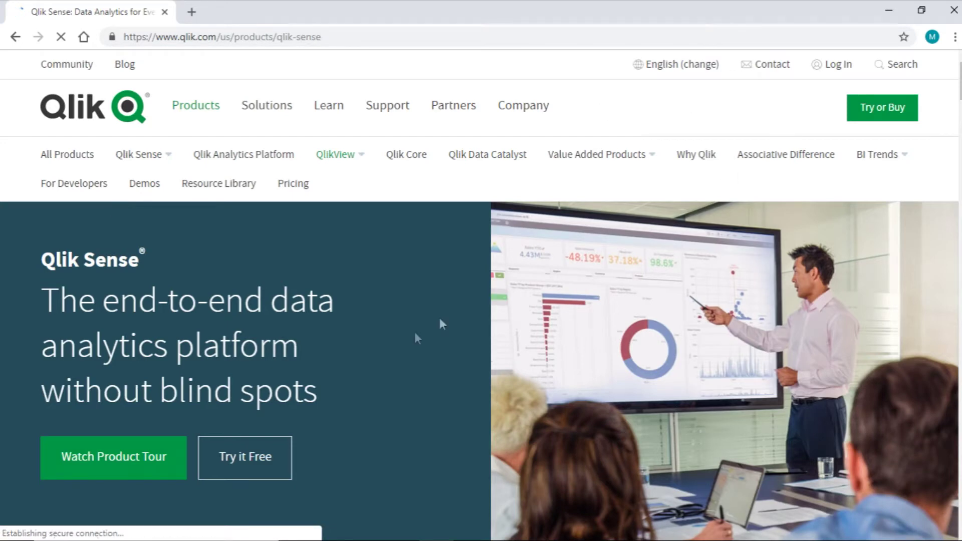
click(251, 455)
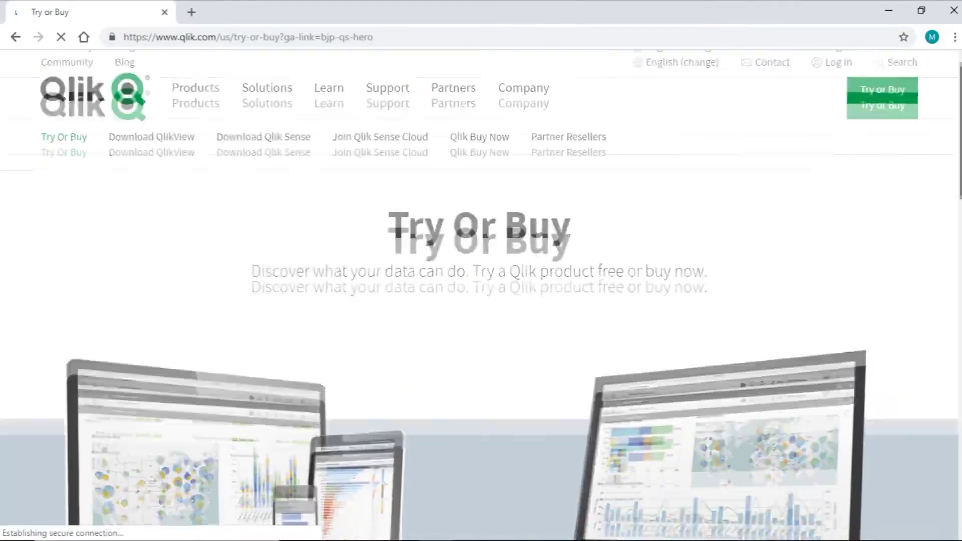
scroll(958, 186, down, 4)
drag(958, 185, 945, 223)
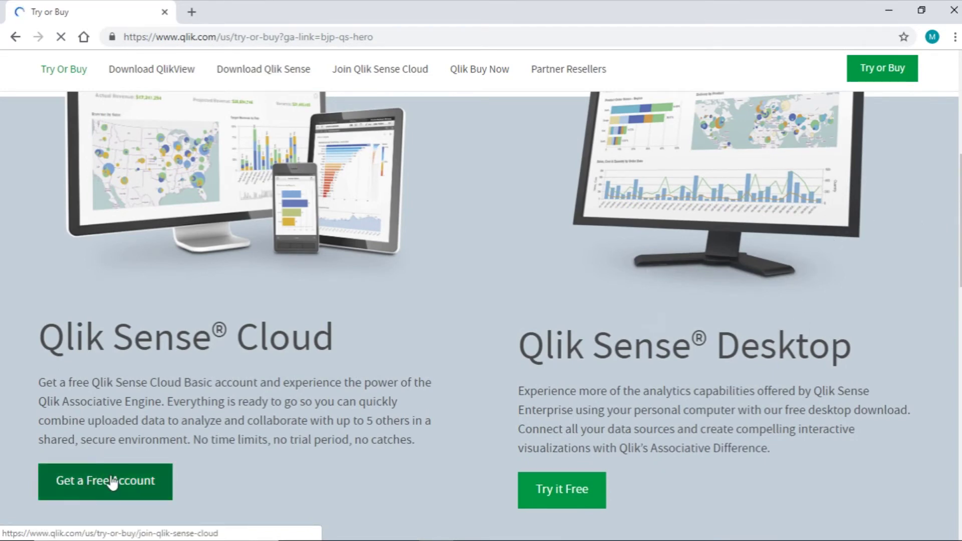
Choose the free Qlik Sense Desktop offer and switch from the registration form to login
click(562, 497)
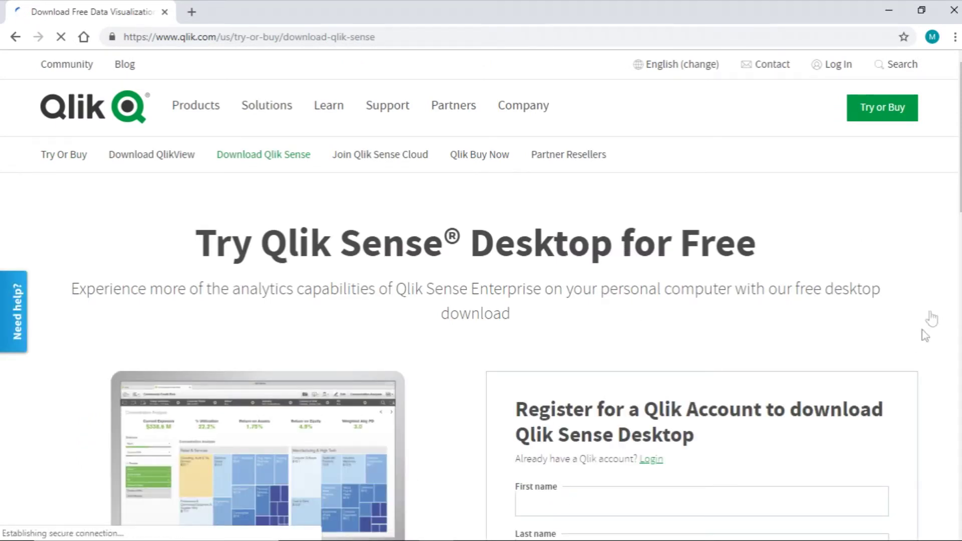
scroll(481, 300, down, 8)
scroll(481, 321, down, 7)
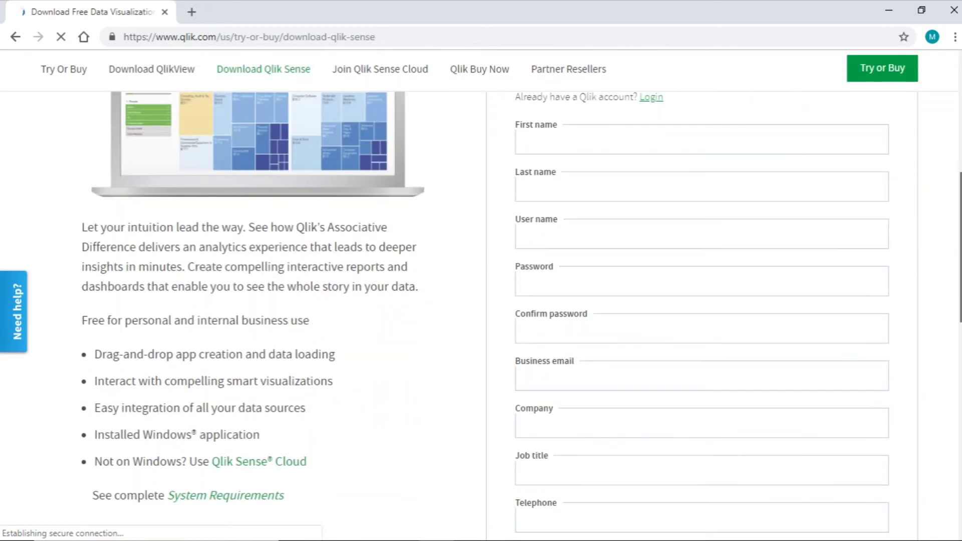
click(650, 100)
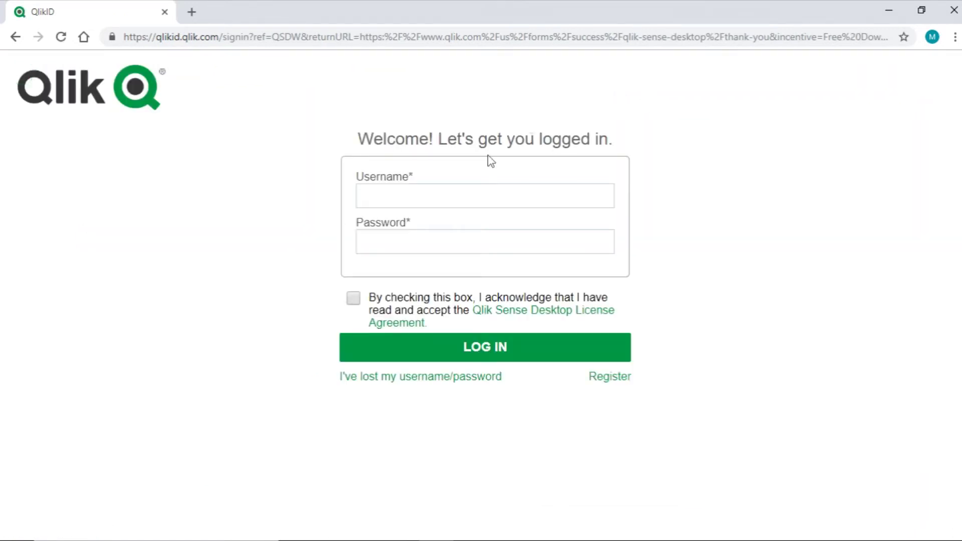
Log in with the Qlik account username and password, accepting the Qlik Sense Desktop license agreement
click(382, 201)
text(ran)
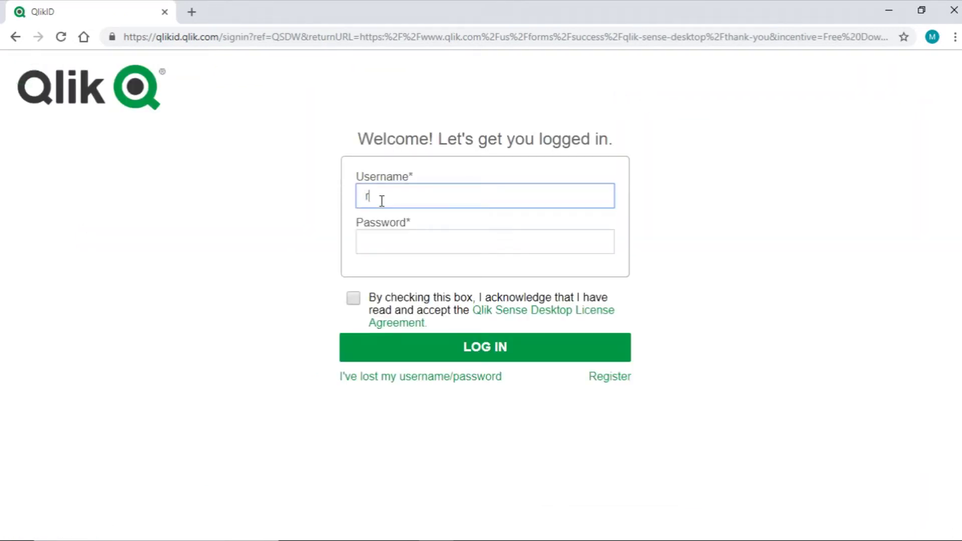
key(BackSpace)
key(BackSpace)
text(anjit1958)
key(Tab)
text(*************)
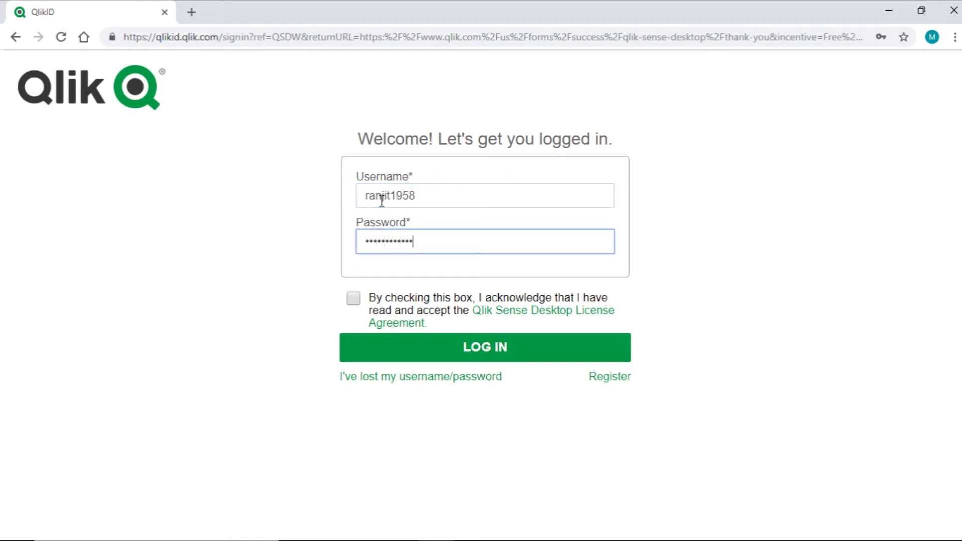
click(353, 300)
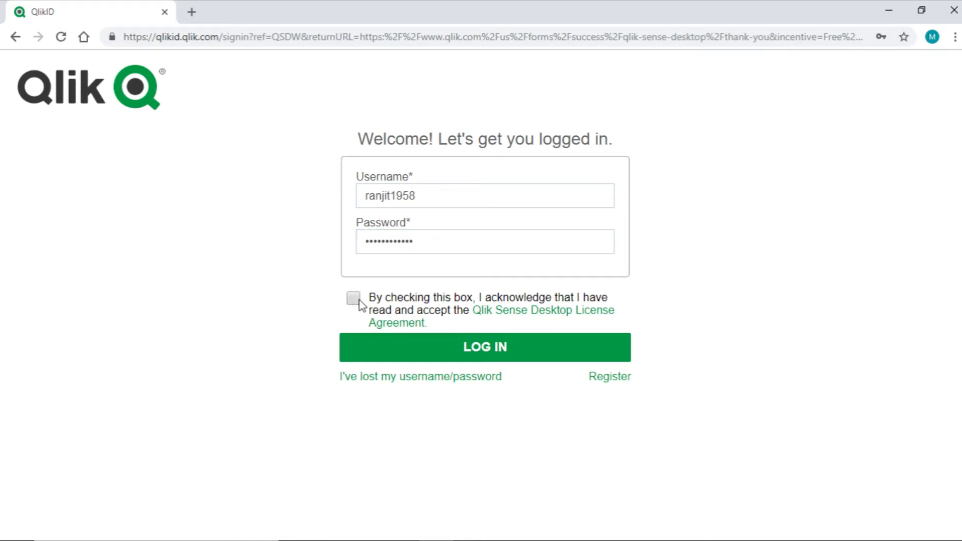
click(471, 357)
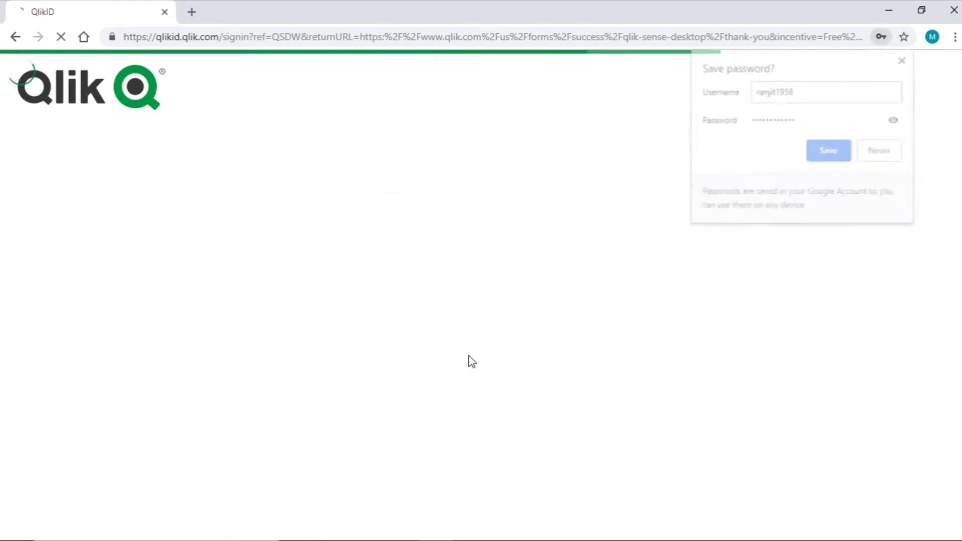
click(905, 60)
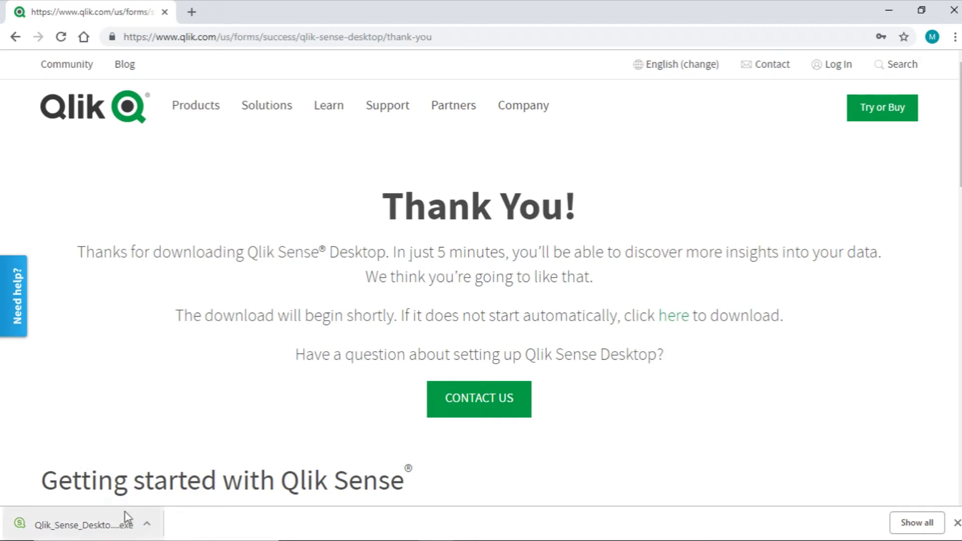
Reveal Qlik_Sense_Desktop_setup.exe in the Downloads folder from Chrome's downloads list
key(ctrl+j)
click(333, 207)
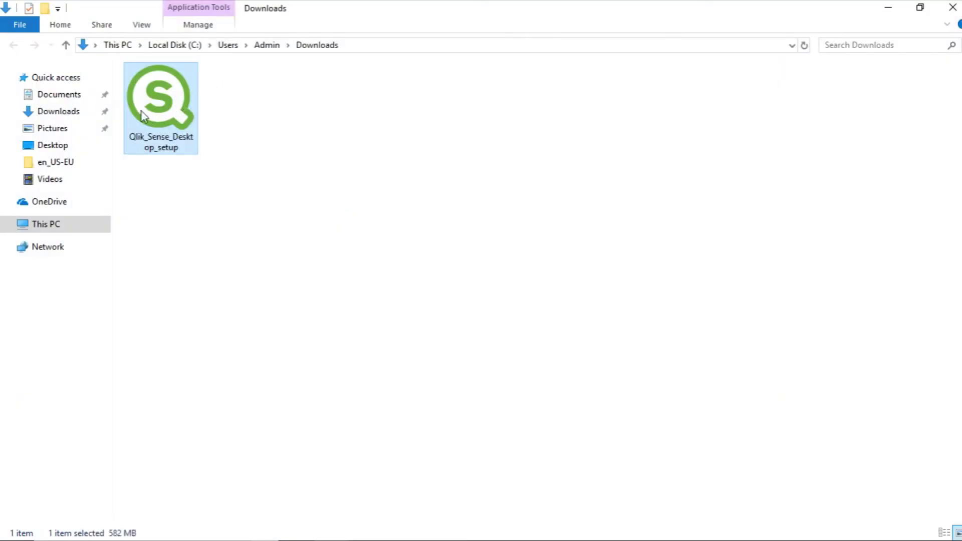
Run Qlik_Sense_Desktop_setup with the standard install and accept the main license agreement
double_click(172, 118)
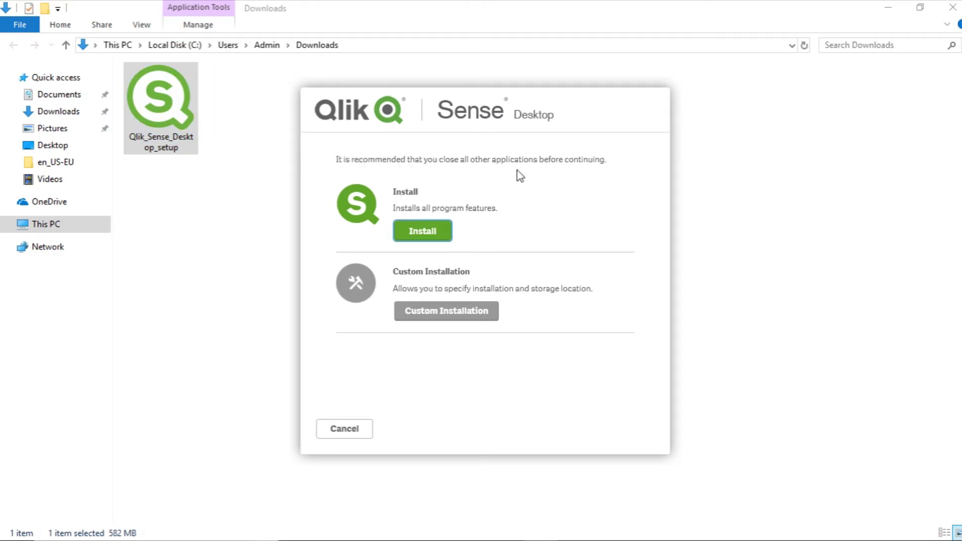
click(412, 236)
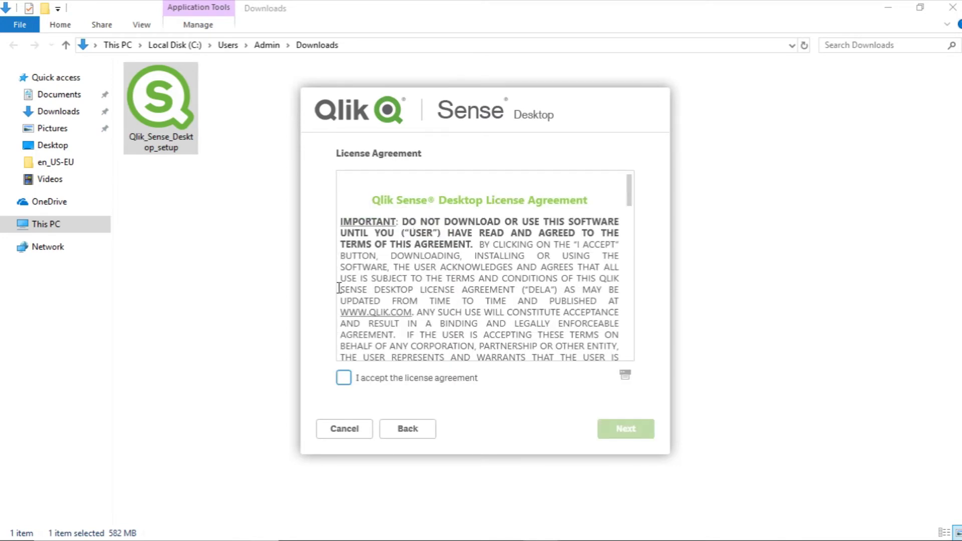
click(344, 380)
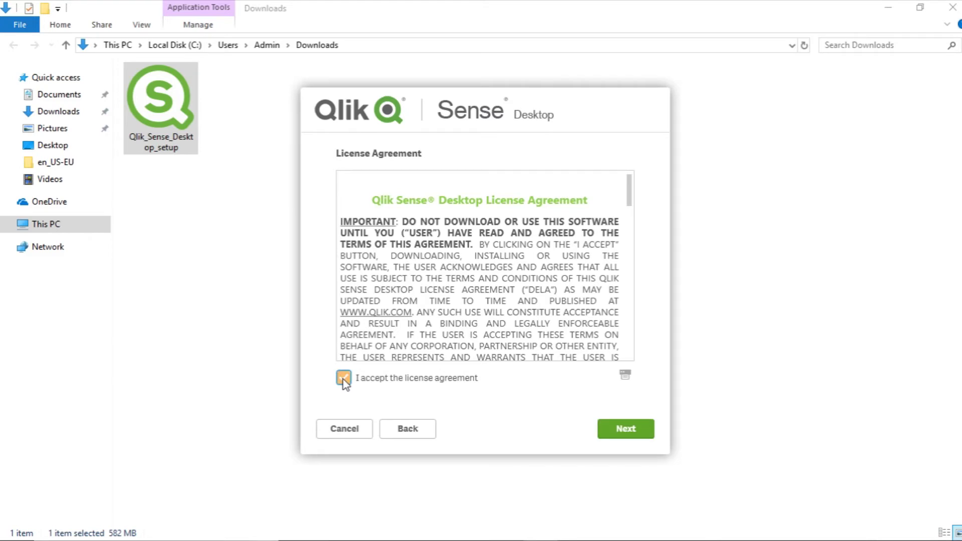
Include the extension bundles and advance to the Dashboard Extension Bundle terms
click(636, 434)
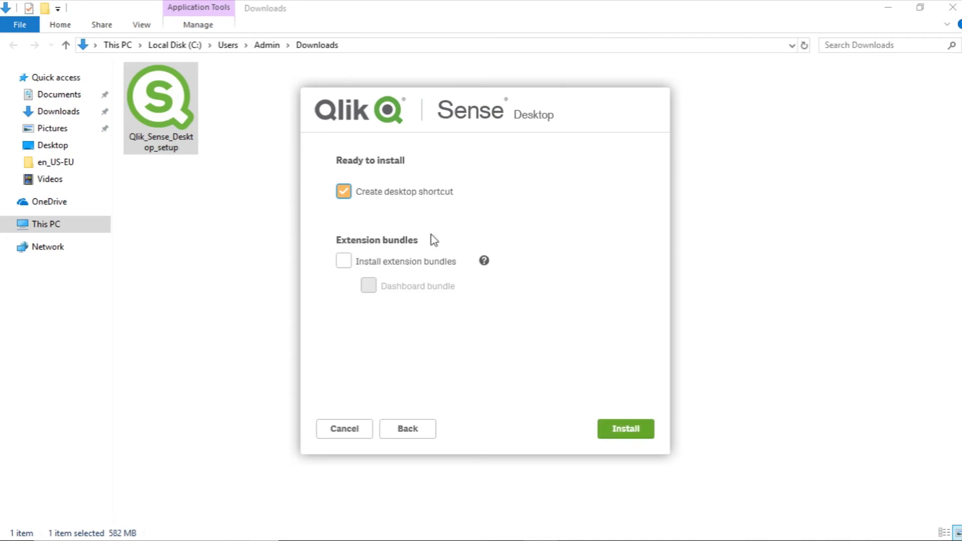
click(349, 264)
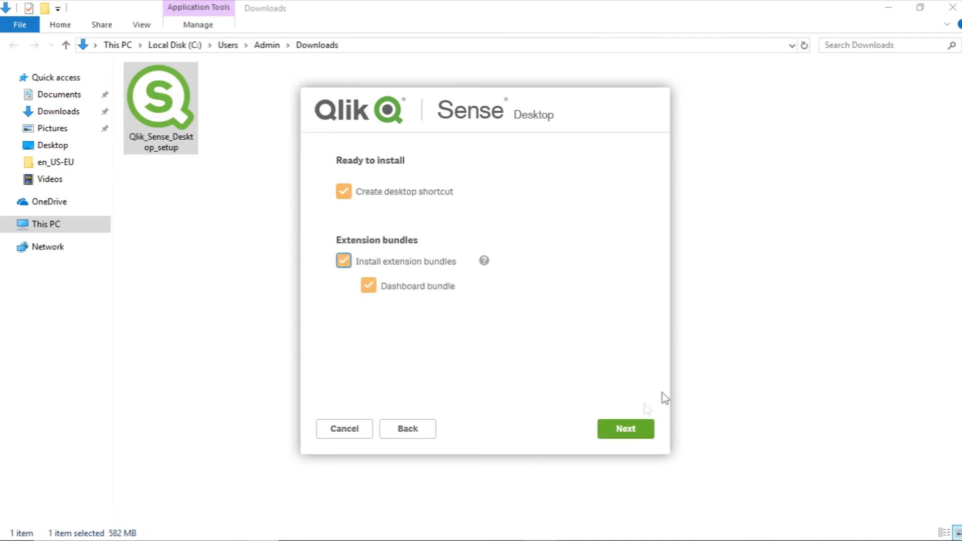
click(602, 435)
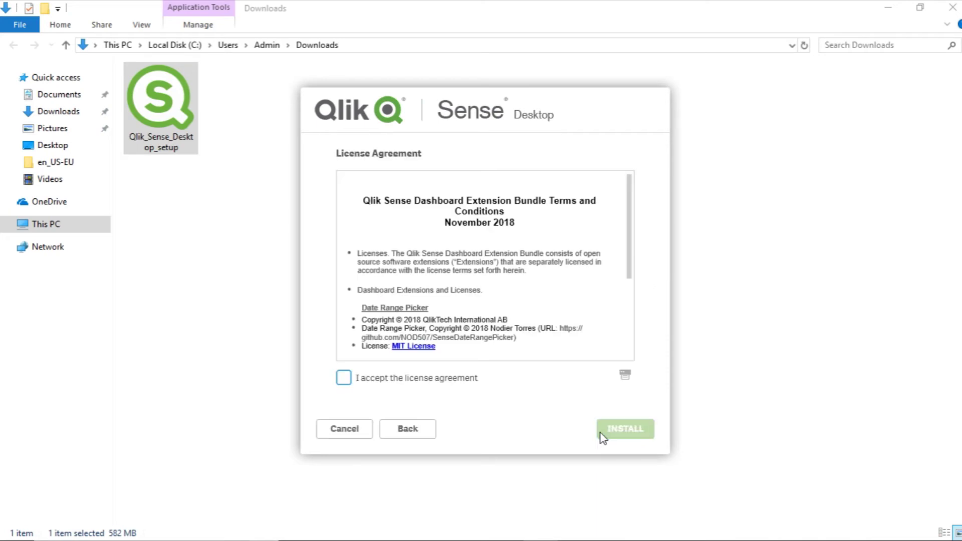
Review the Dashboard Extension Bundle license text
click(630, 233)
key(ctrl+a)
drag(629, 249, 617, 343)
click(578, 329)
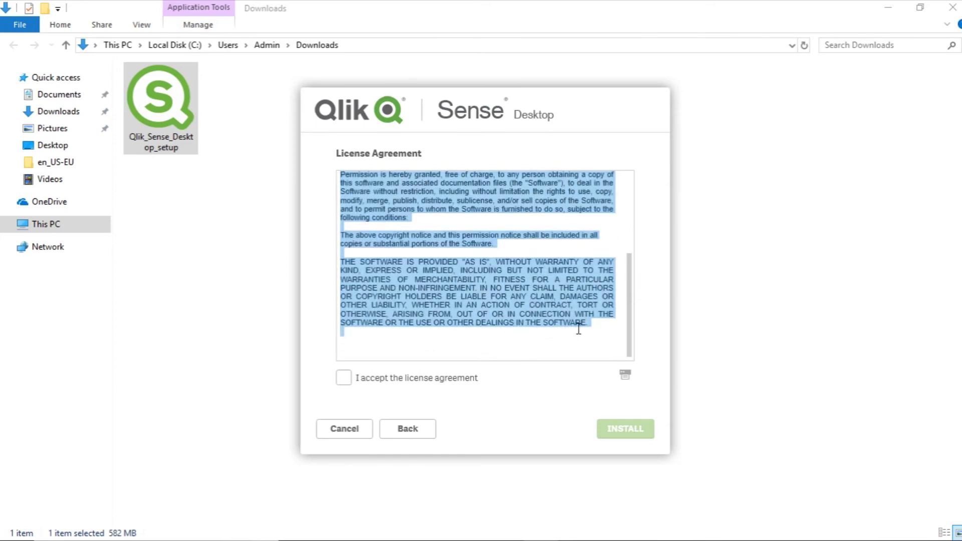
Accept the bundle license, install Qlik Sense Desktop November 2018 Patch 2, and finish
click(344, 378)
click(630, 429)
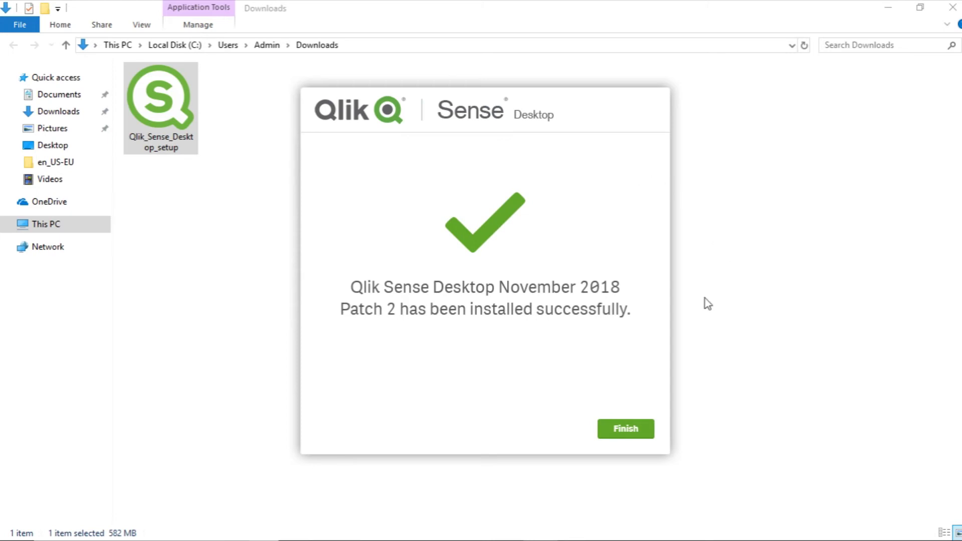
click(612, 424)
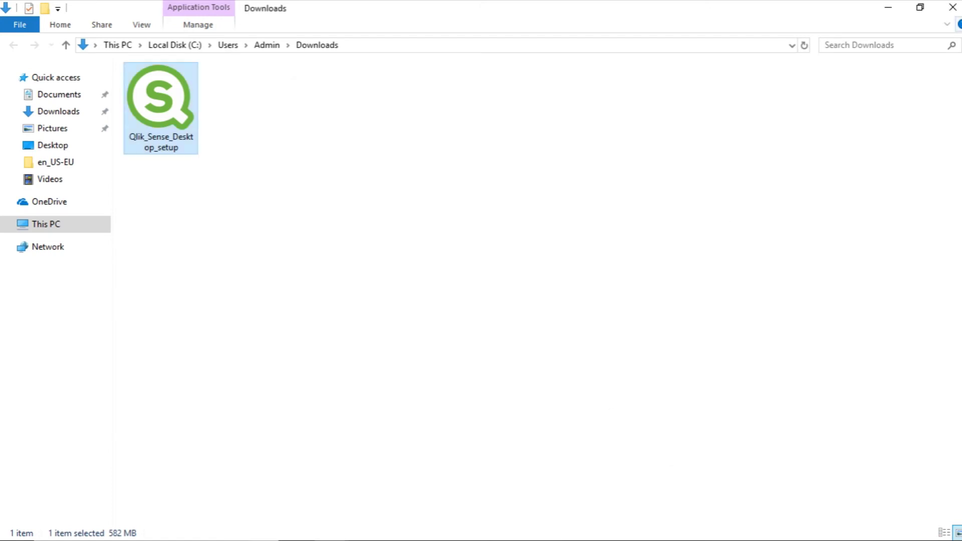
Minimize the folder and Chrome windows and launch Qlik Sense Desktop from its desktop shortcut
click(885, 11)
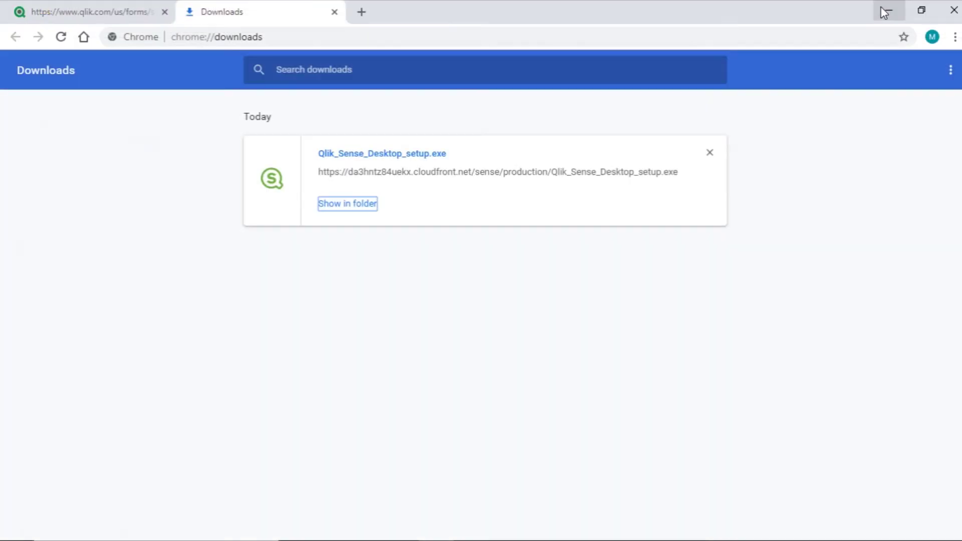
click(886, 11)
click(882, 10)
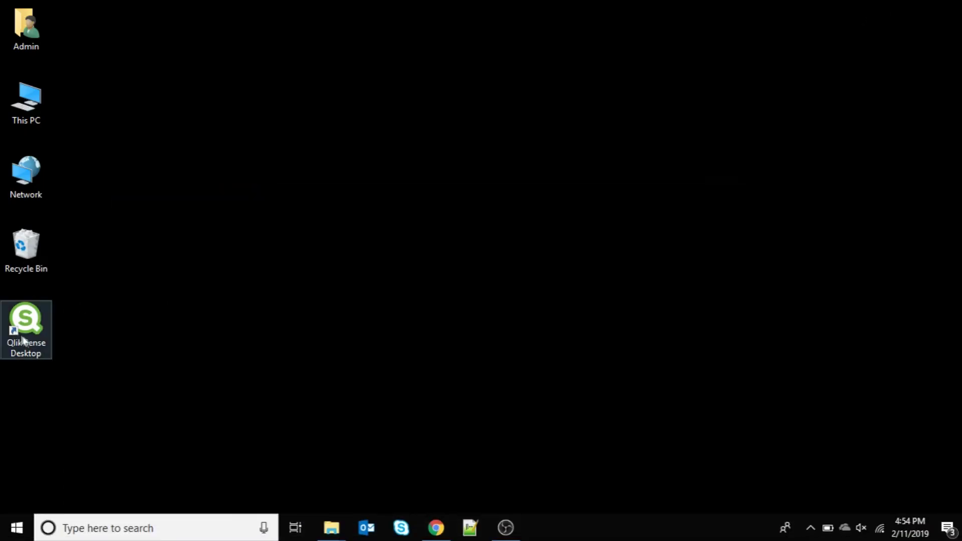
double_click(24, 338)
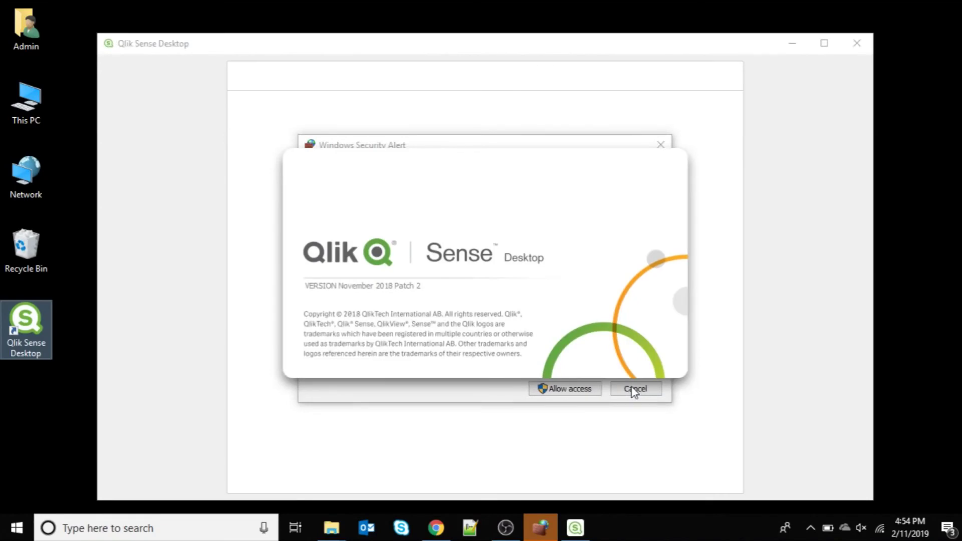
Dismiss the security alert, log in with the Qlik account credentials, and close the welcome dialog
click(634, 390)
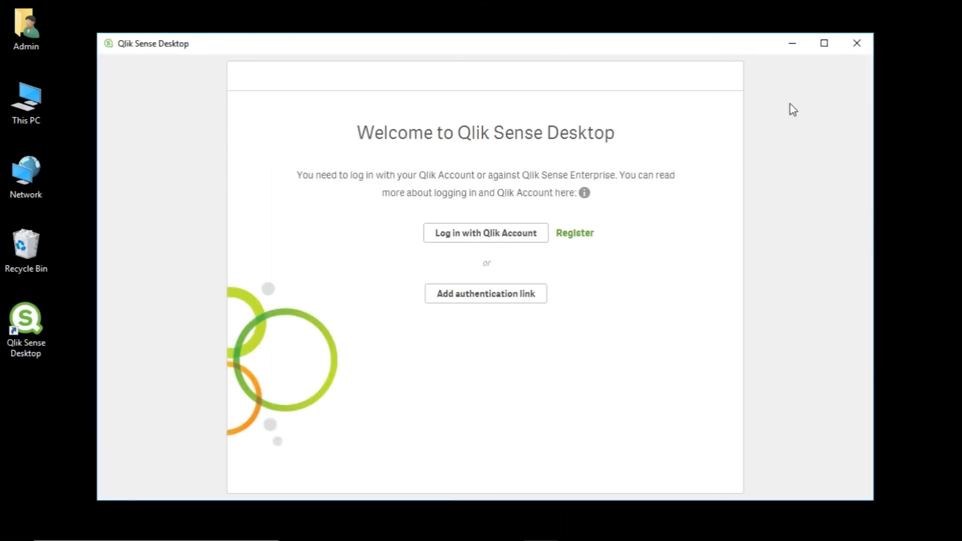
click(475, 235)
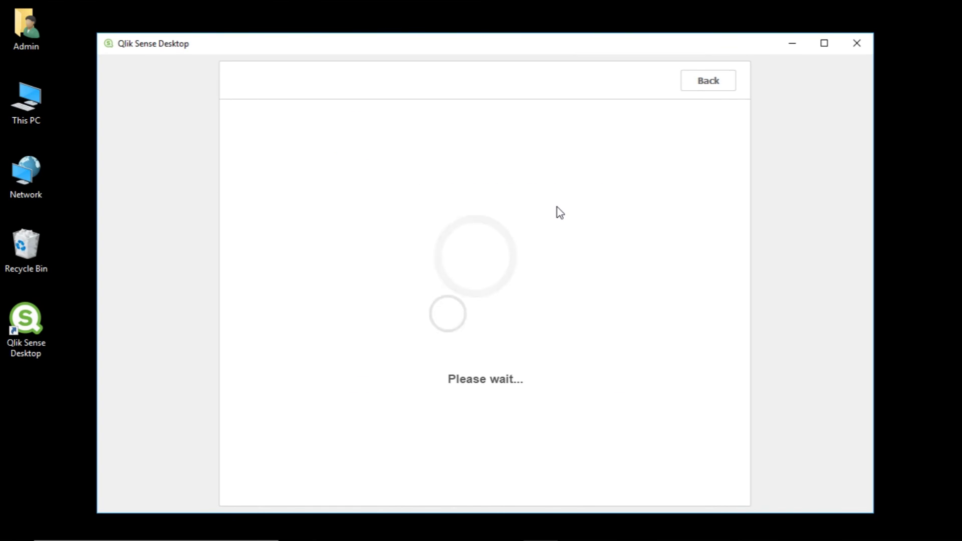
click(387, 254)
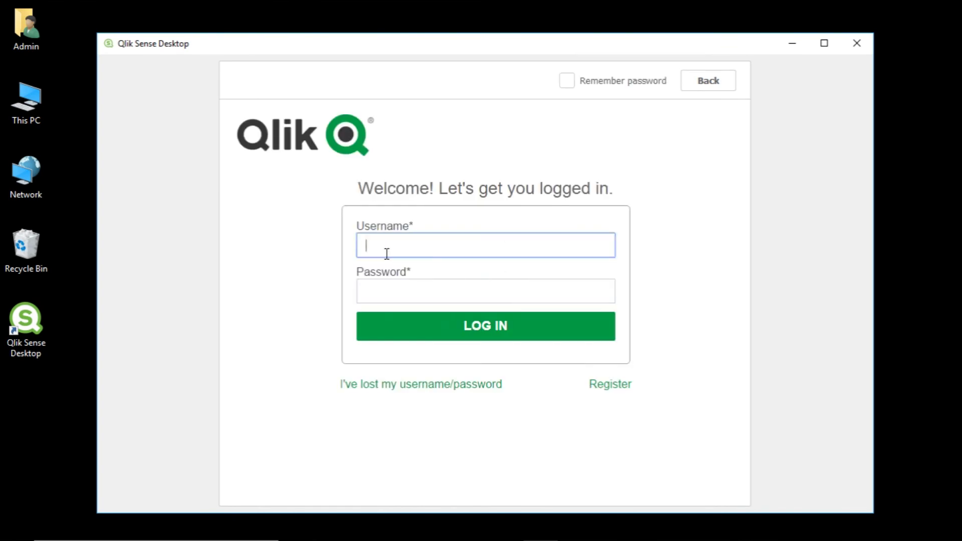
text(ranjit1958)
click(406, 294)
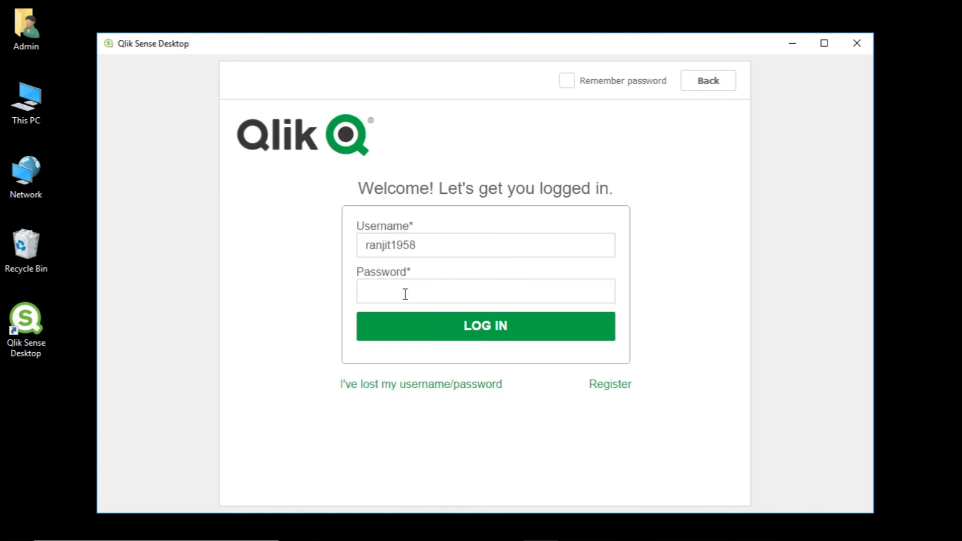
text(****)
click(429, 331)
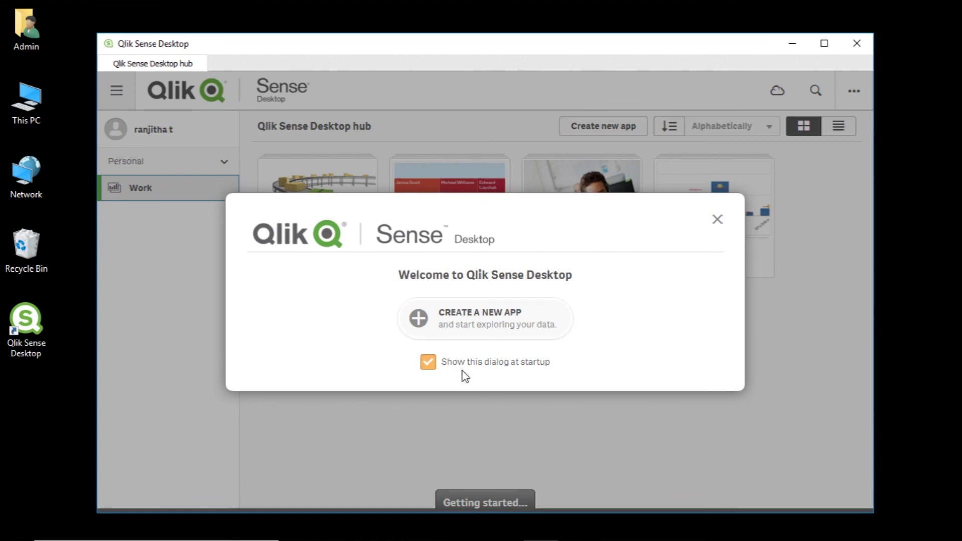
click(720, 219)
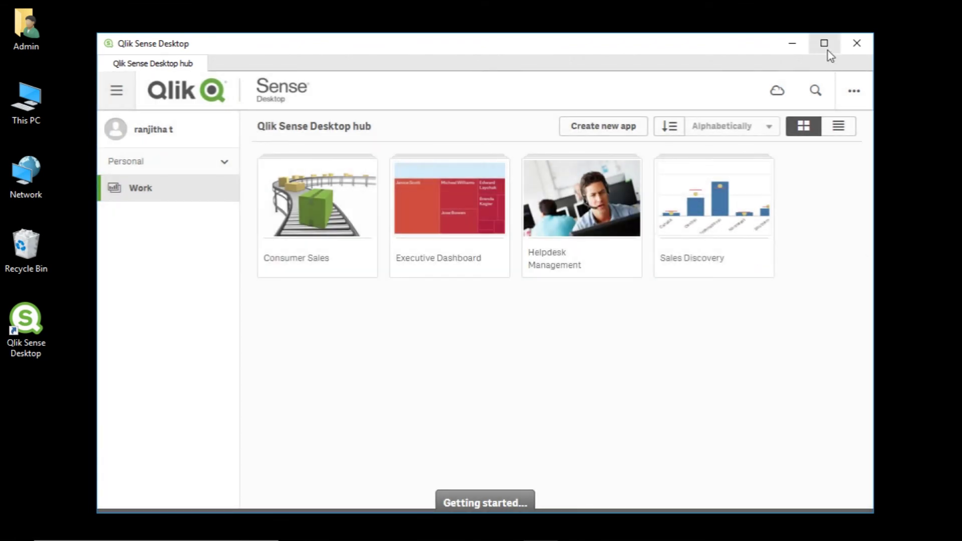